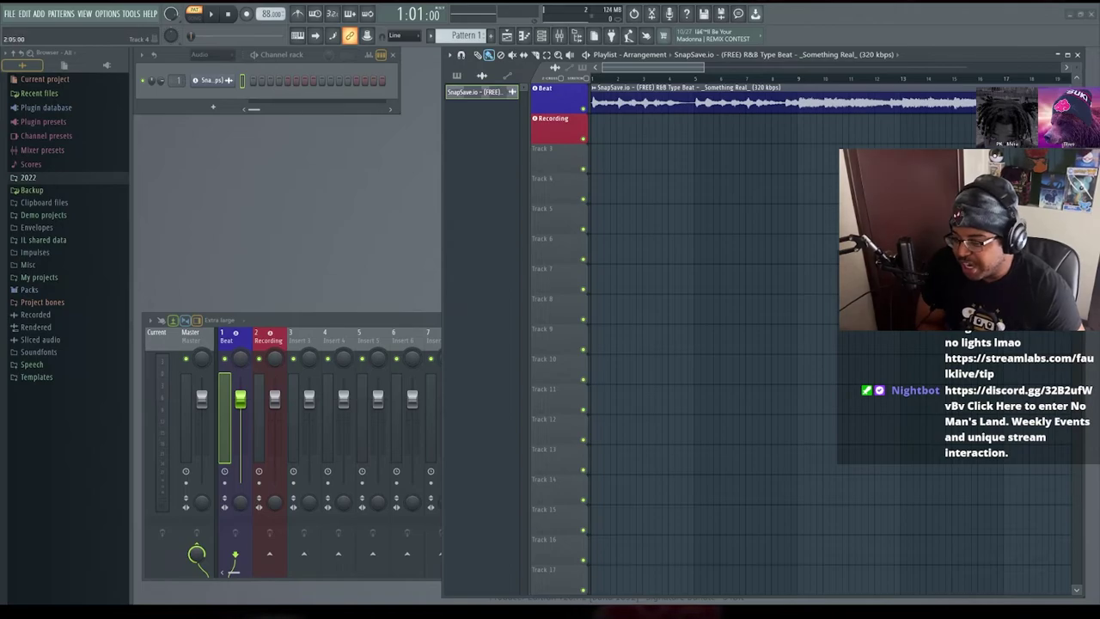
Select the Recording mixer track and arrange the workspace with the playlist maximized and the mixer in front of it
left_click(386, 318)
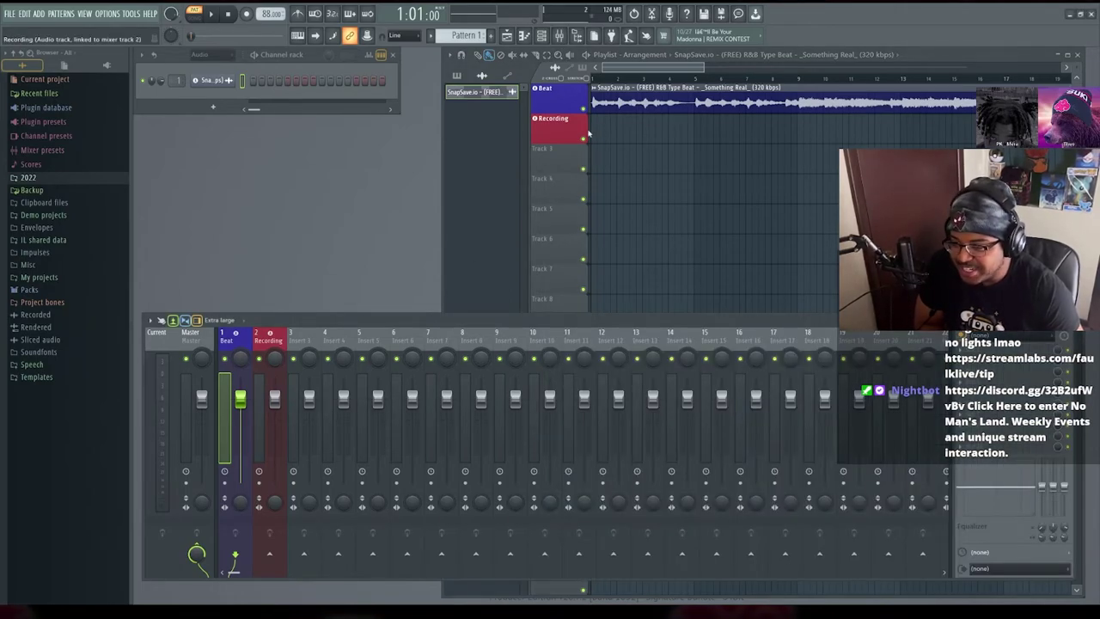
left_click(271, 339)
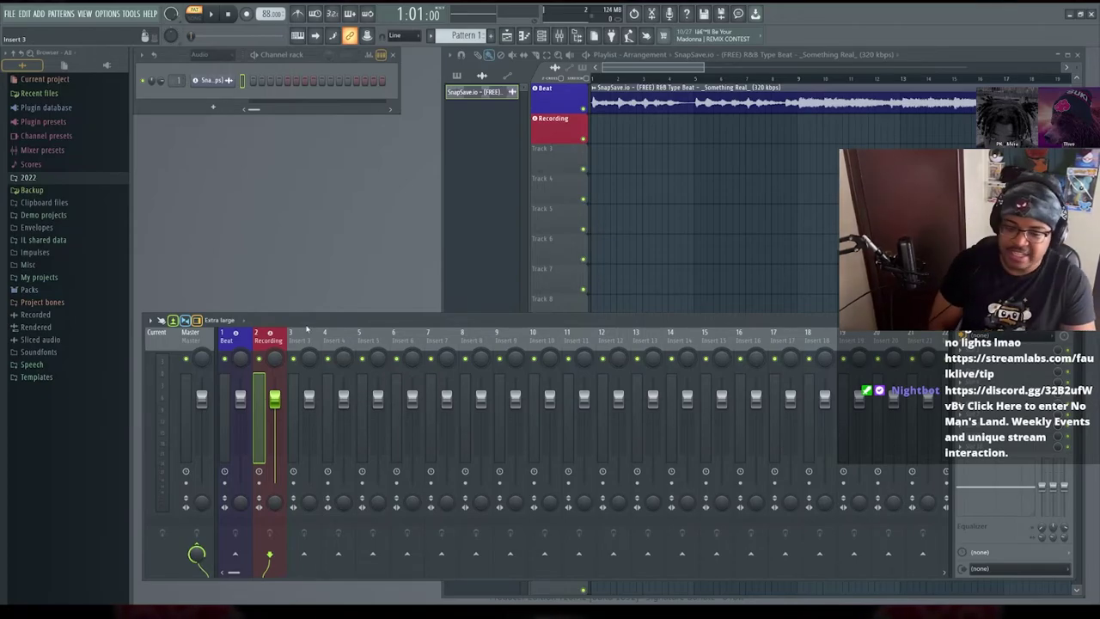
left_click(490, 231)
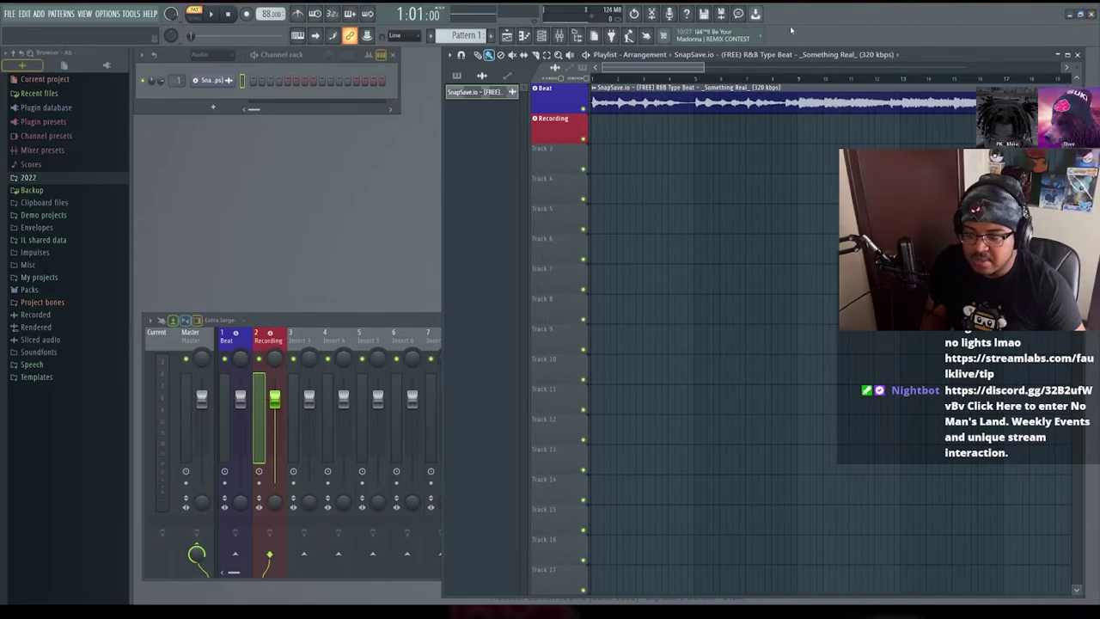
double_click(932, 56)
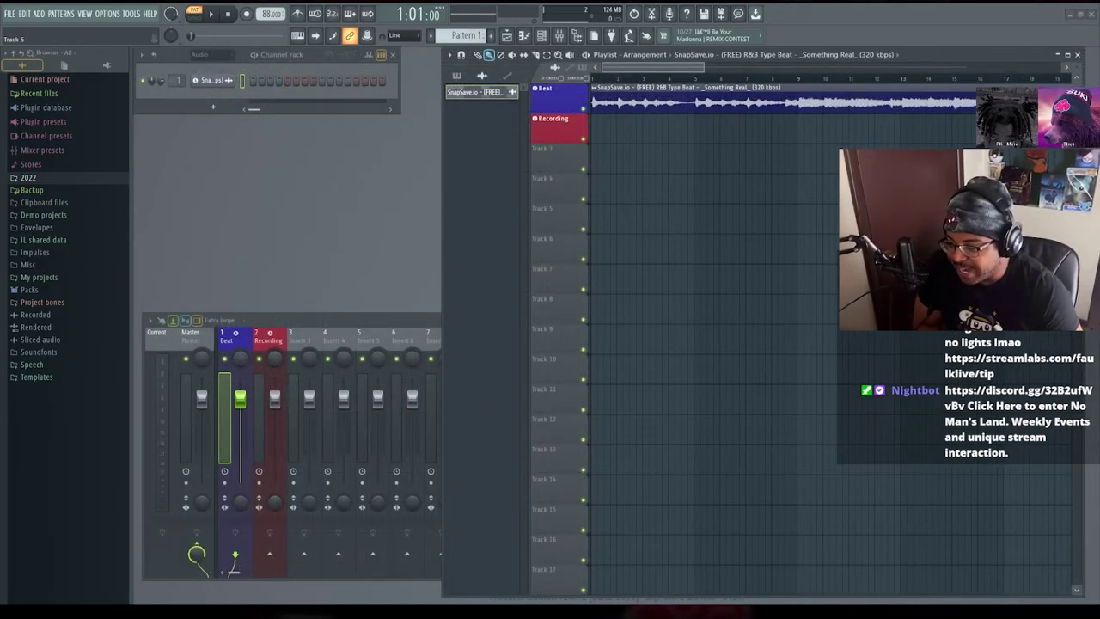
left_click(361, 323)
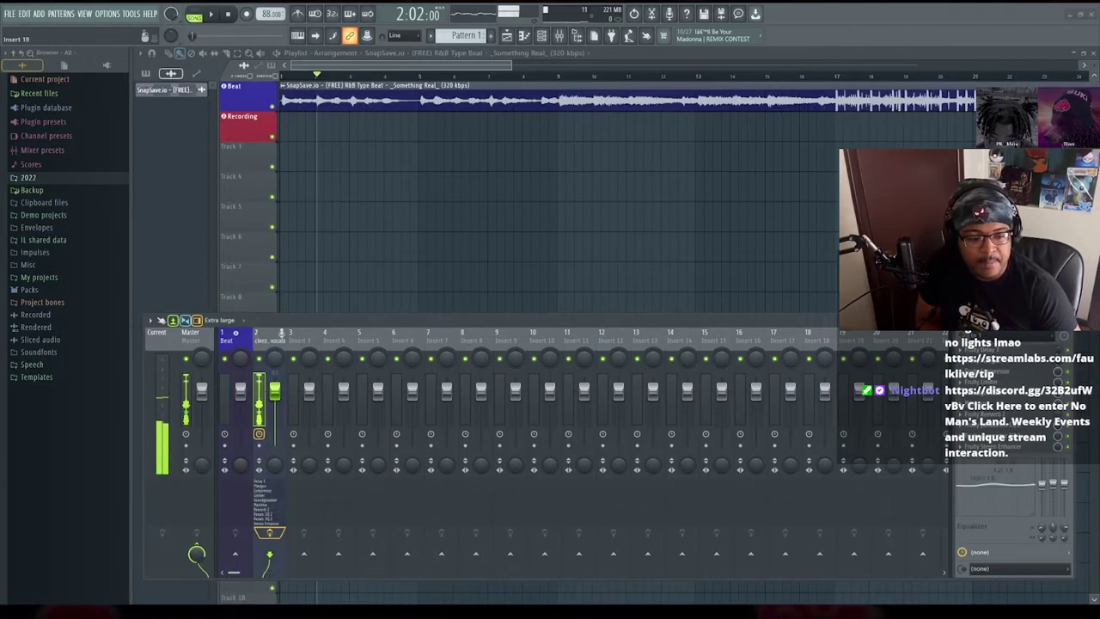
left_click_drag(447, 324, 433, 295)
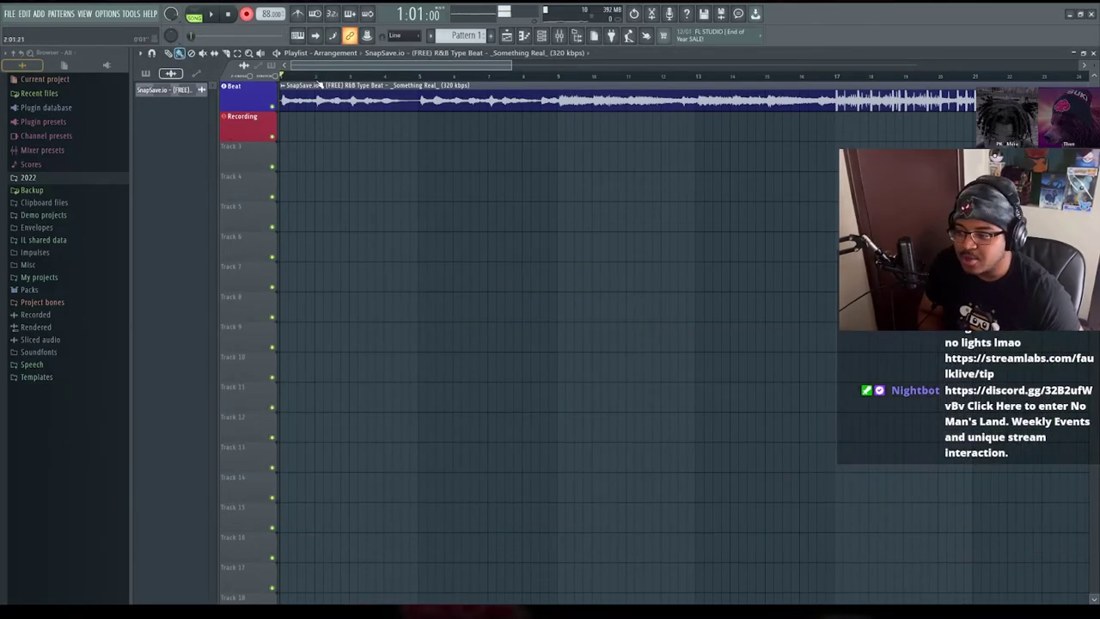
Record vocal takes over the beat on the Recording track, with one take starting at bar 1 and another around bar 9
key("space")
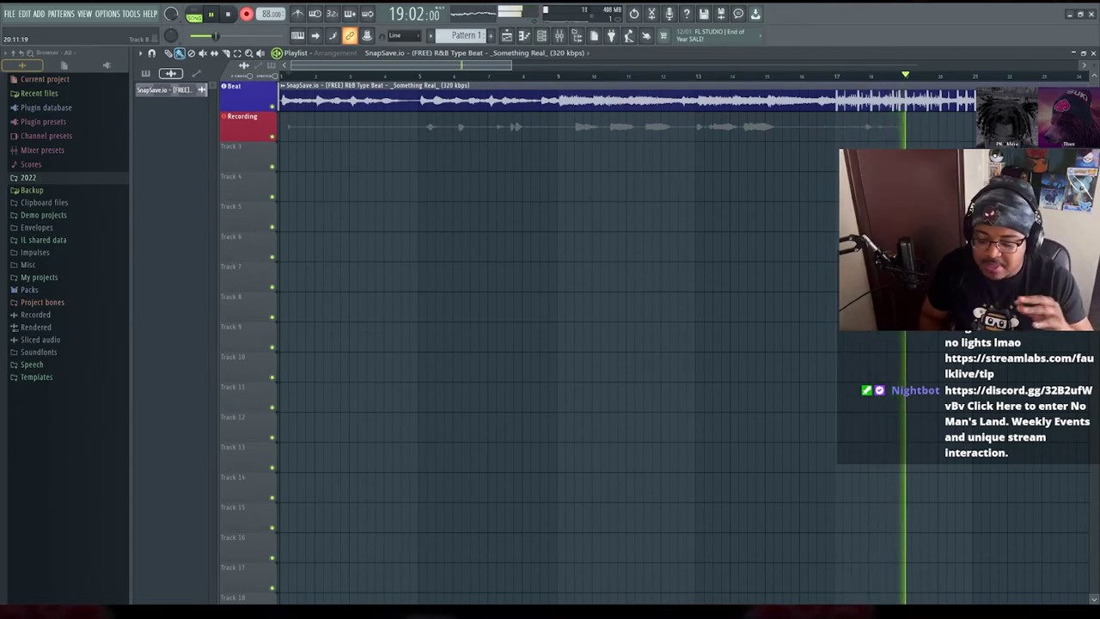
key("space")
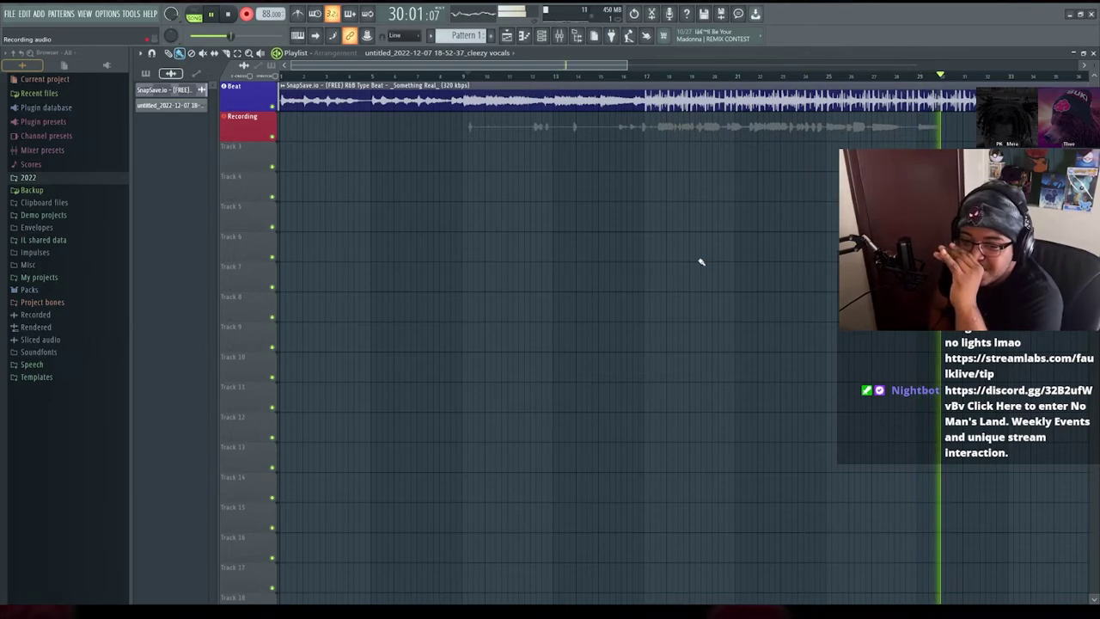
key("space")
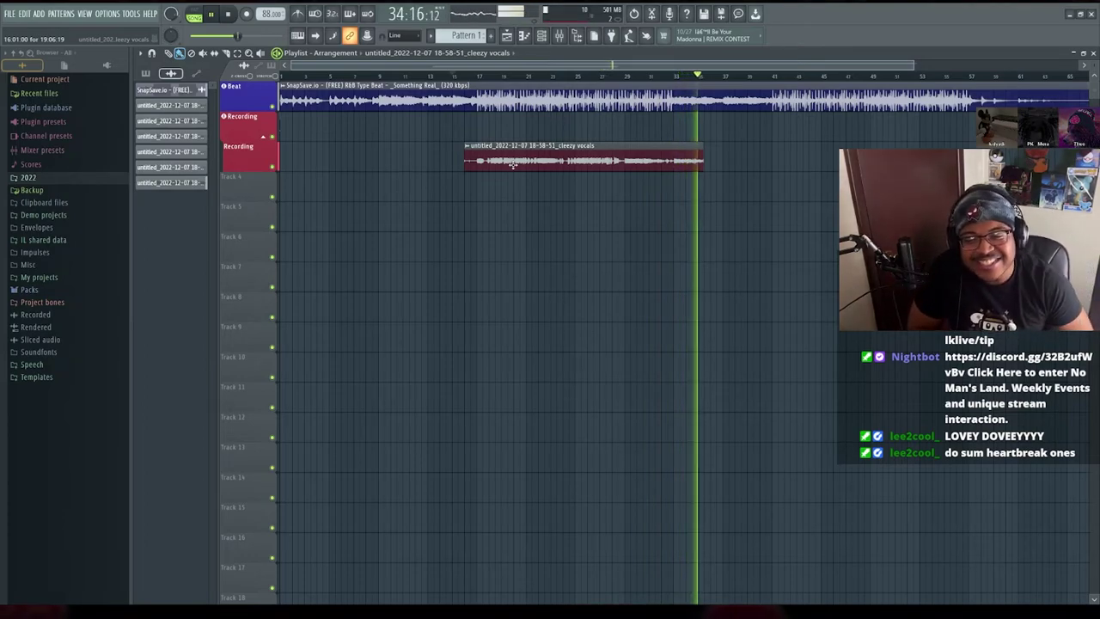
Play back the recorded vocal takes from about bar 15
key("space")
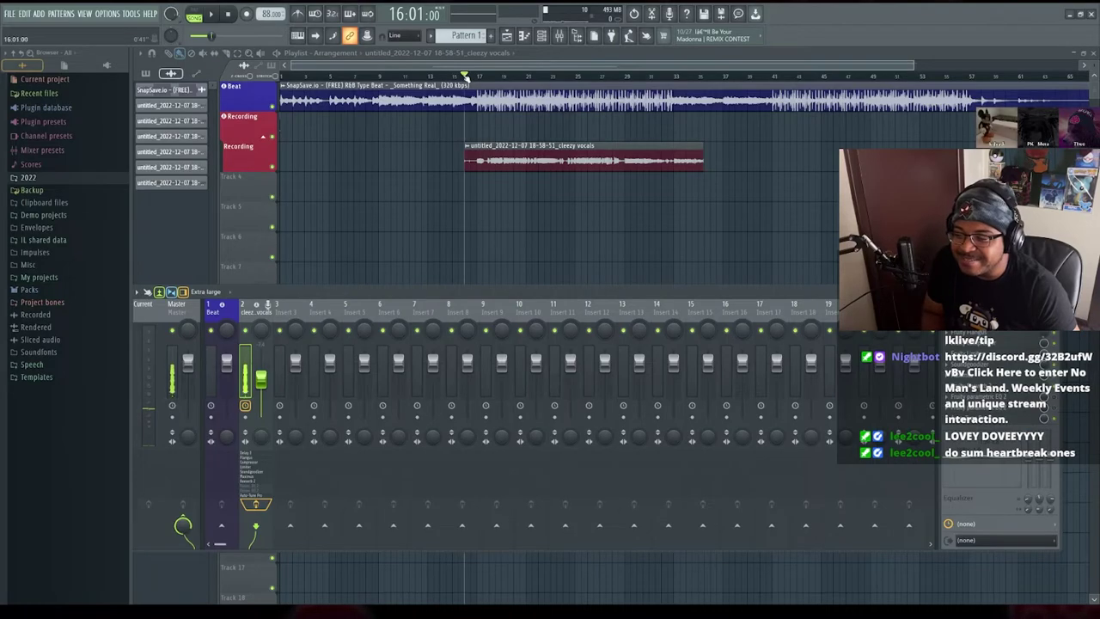
left_click(461, 77)
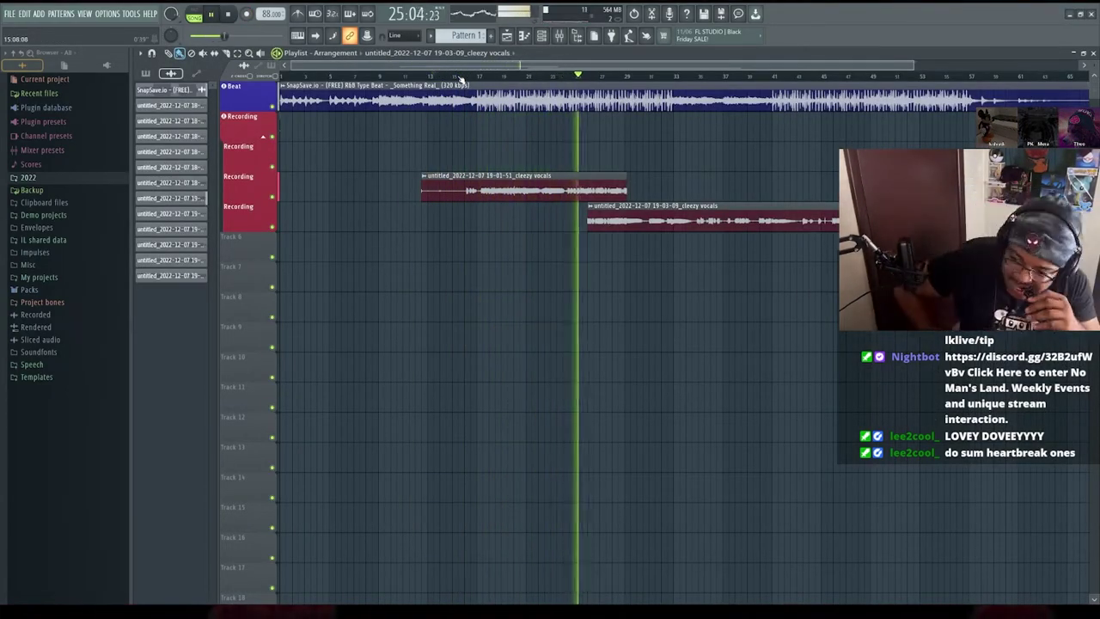
key("space")
Trim the end of the 19-01-51 vocal clip to bar 28 and play back the transition into the next clip
left_click(612, 77)
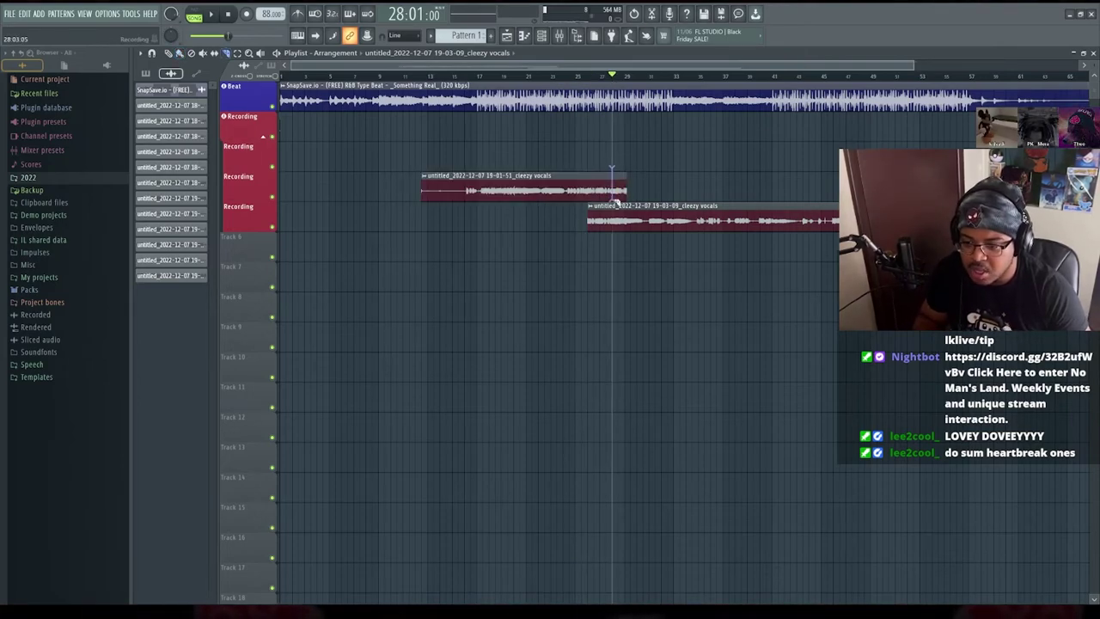
left_click(526, 76)
left_click(581, 77)
key("space")
key("space")
left_click(612, 77)
key("space")
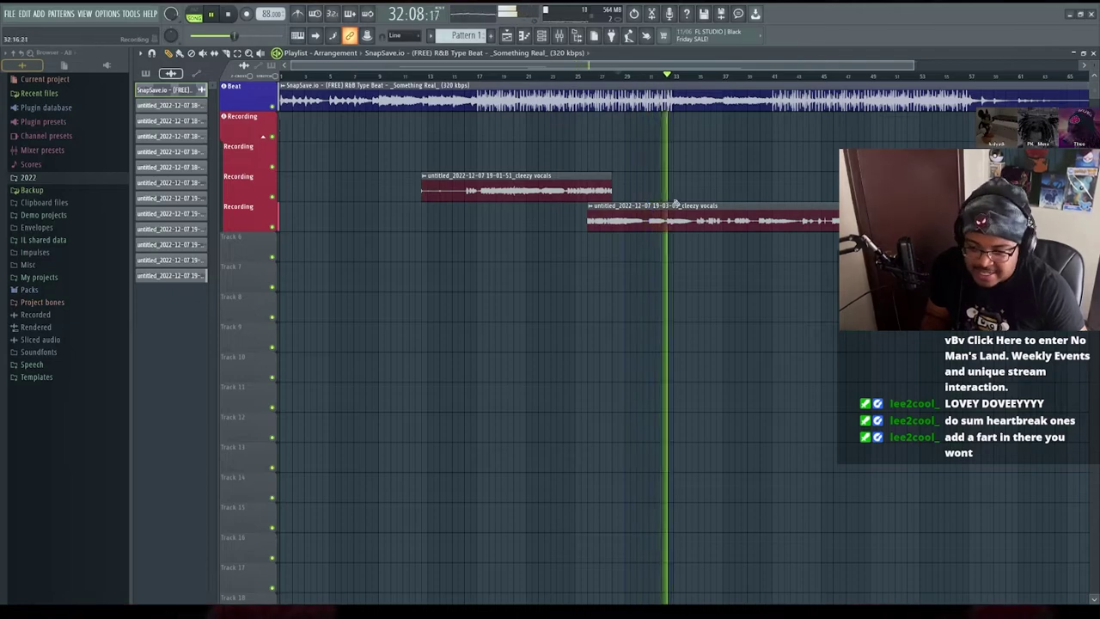
Audition the 19-03-09 vocal clip from about bar 34 and delete it from the playlist
left_click(693, 76)
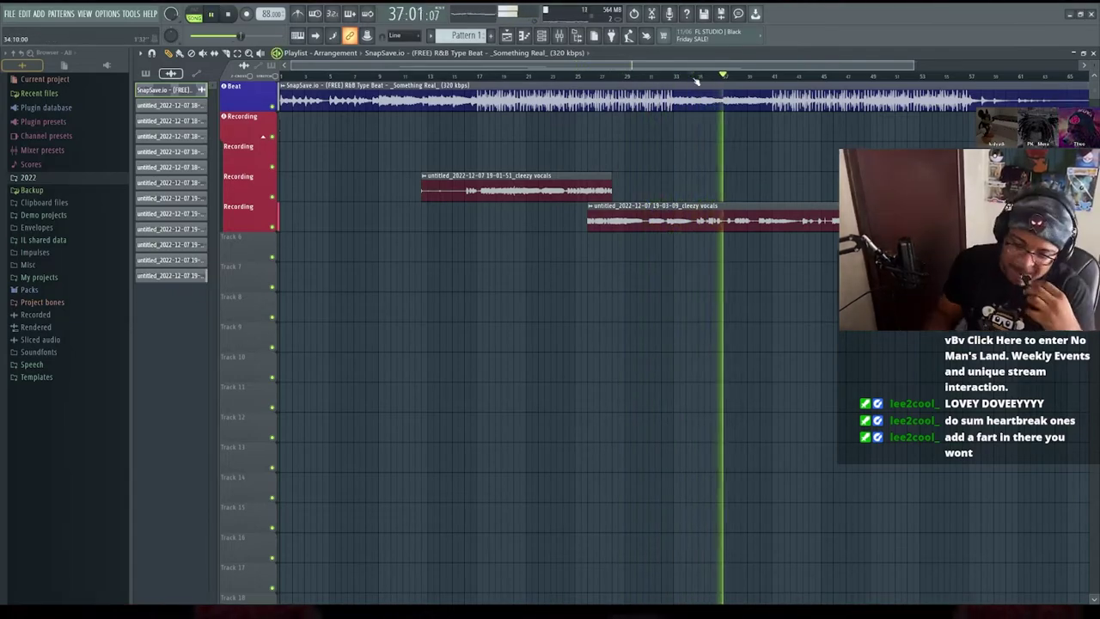
key("space")
right_click(746, 219)
Enable the effect in slot 8 of the vocals mixer track and adjust its settings
key("F9")
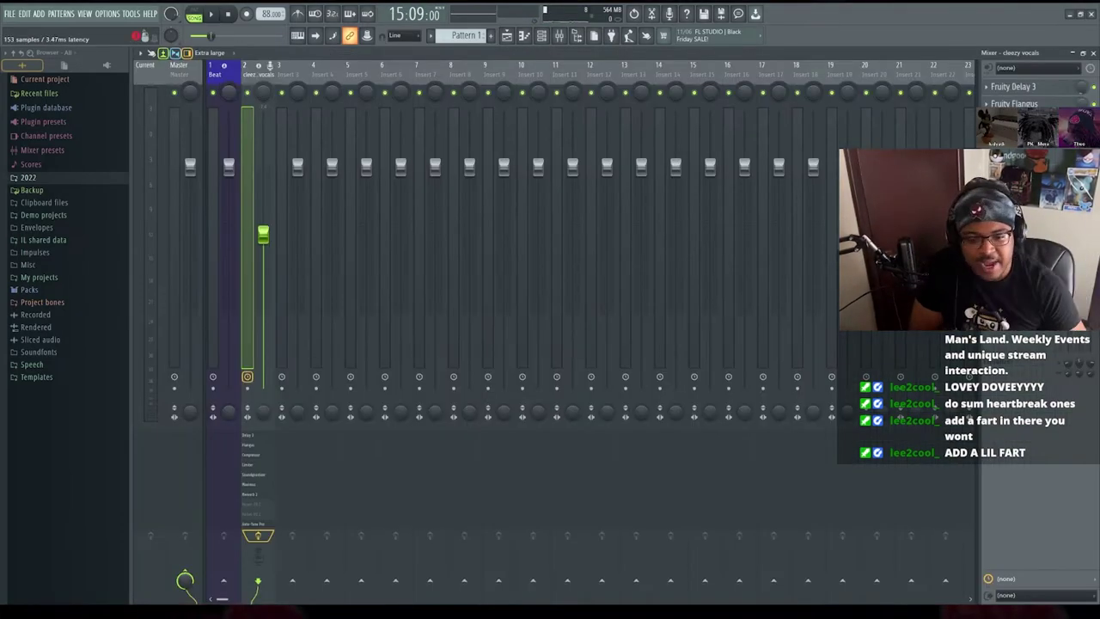
left_click(1093, 208)
left_click(1018, 207)
left_click_drag(257, 144, 356, 132)
left_click_drag(603, 312, 945, 476)
left_click(1018, 207)
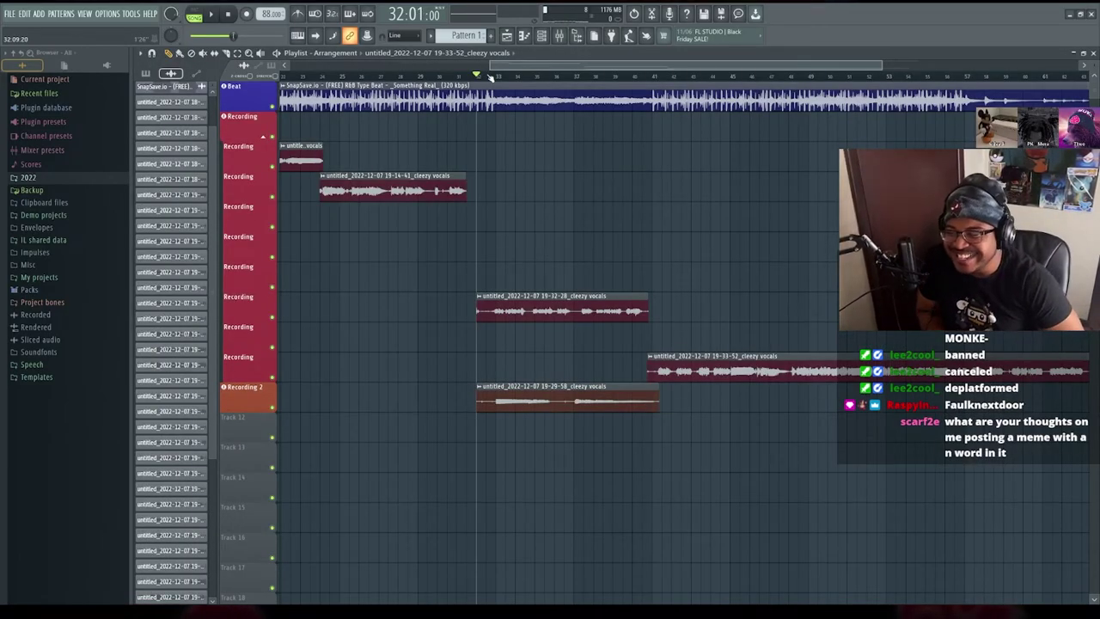
Play the arrangement from bar 32 and look over the vocal clips along the beat
key("space")
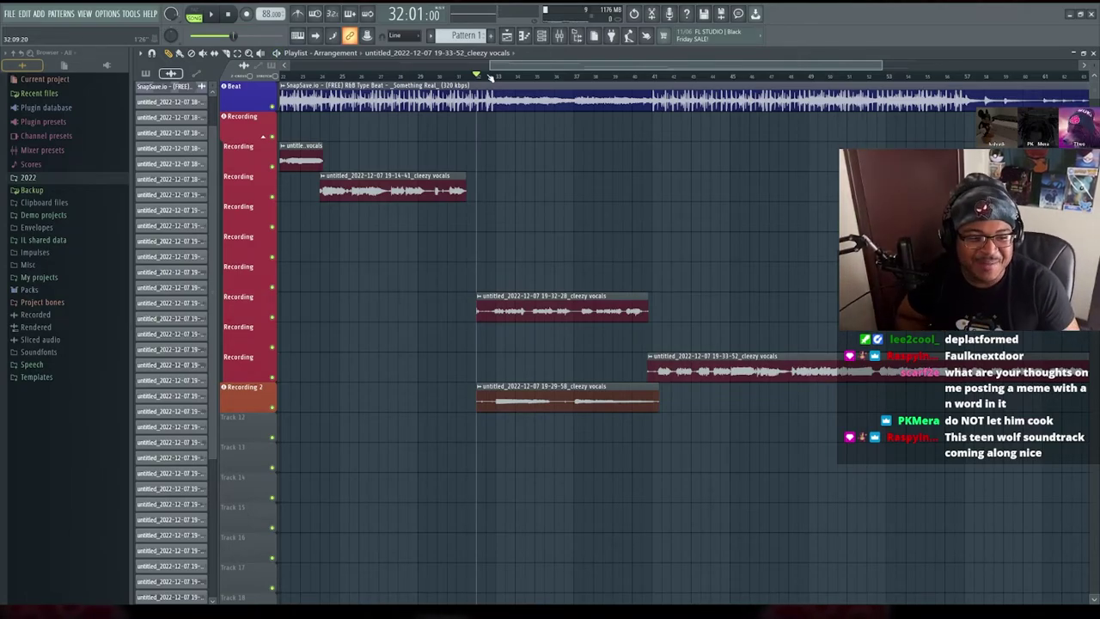
left_click_drag(497, 69, 314, 53)
left_click_drag(882, 63, 1005, 63)
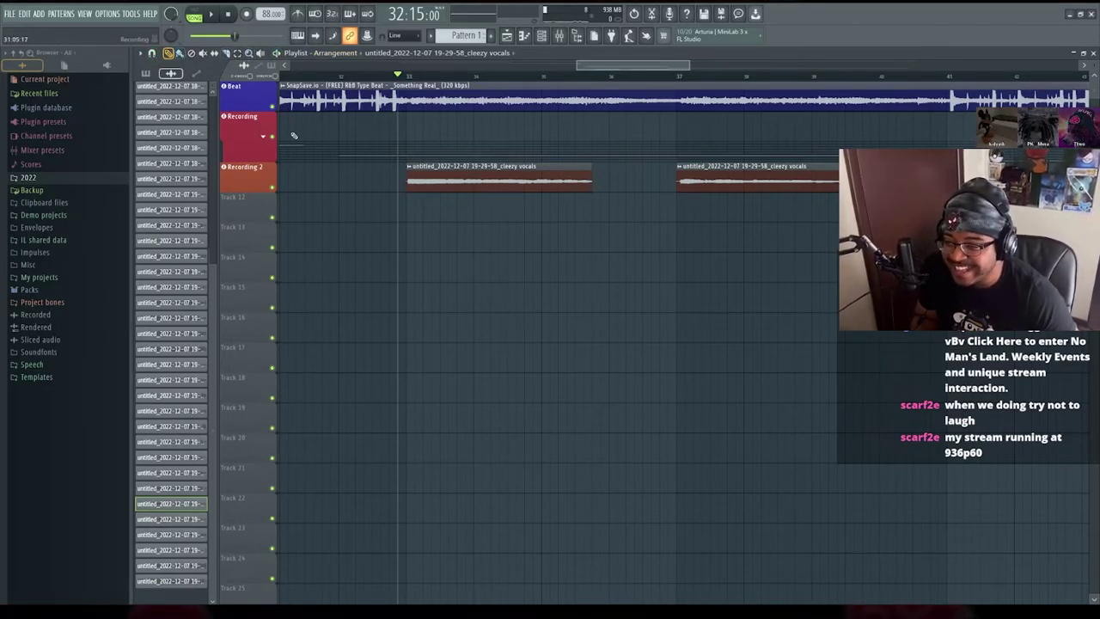
Check the mixer and play back the Recording 2 vocal clips from position 32:09
key("F9")
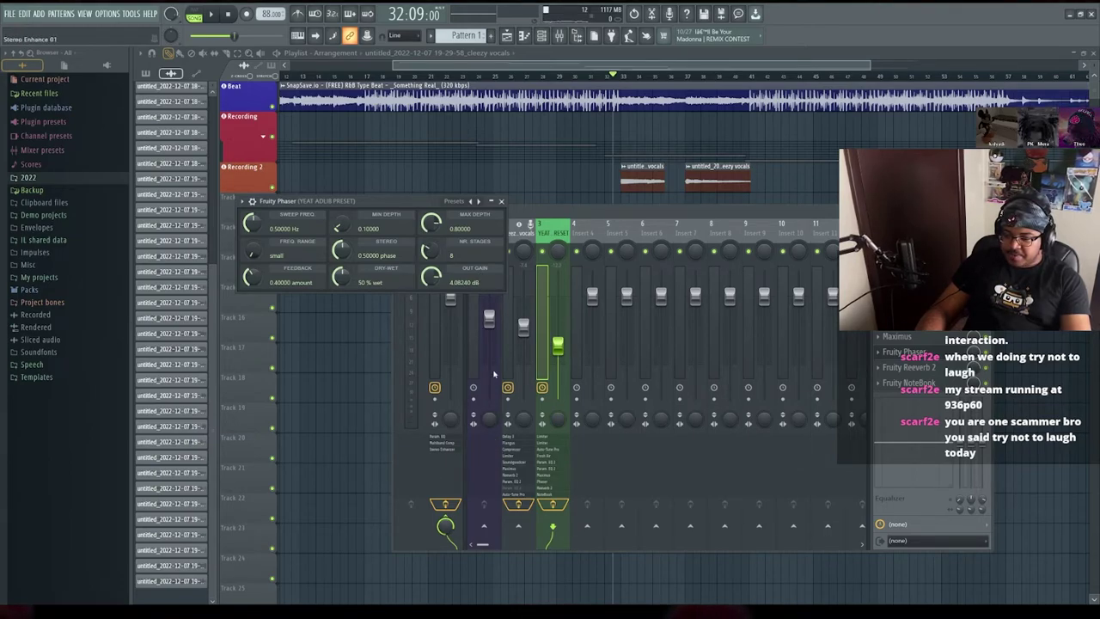
left_click_drag(605, 76, 614, 78)
key("space")
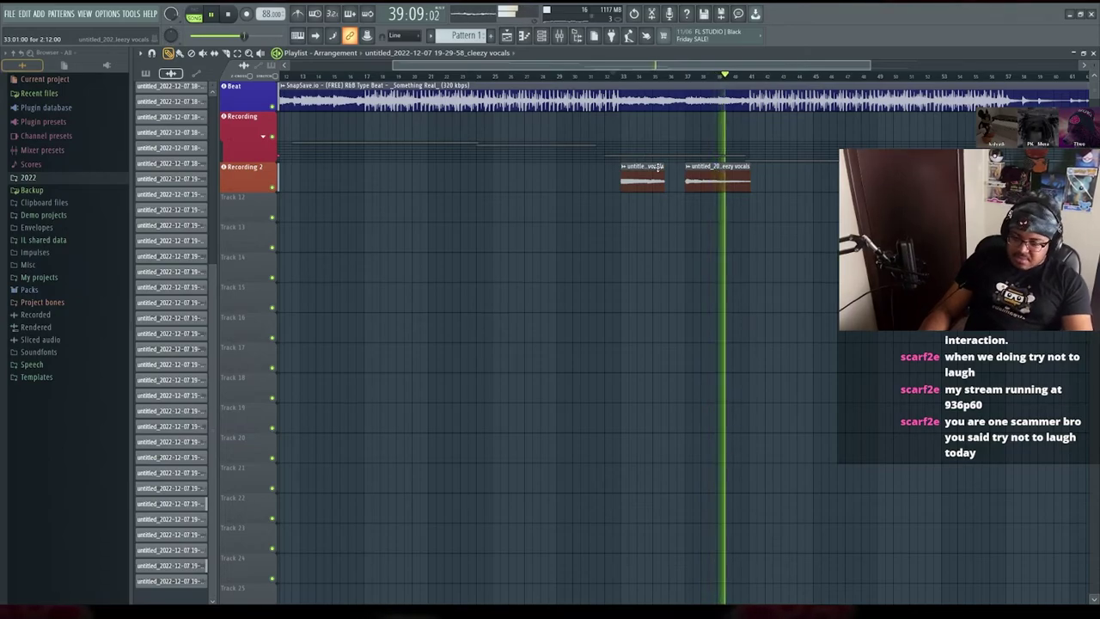
key("space")
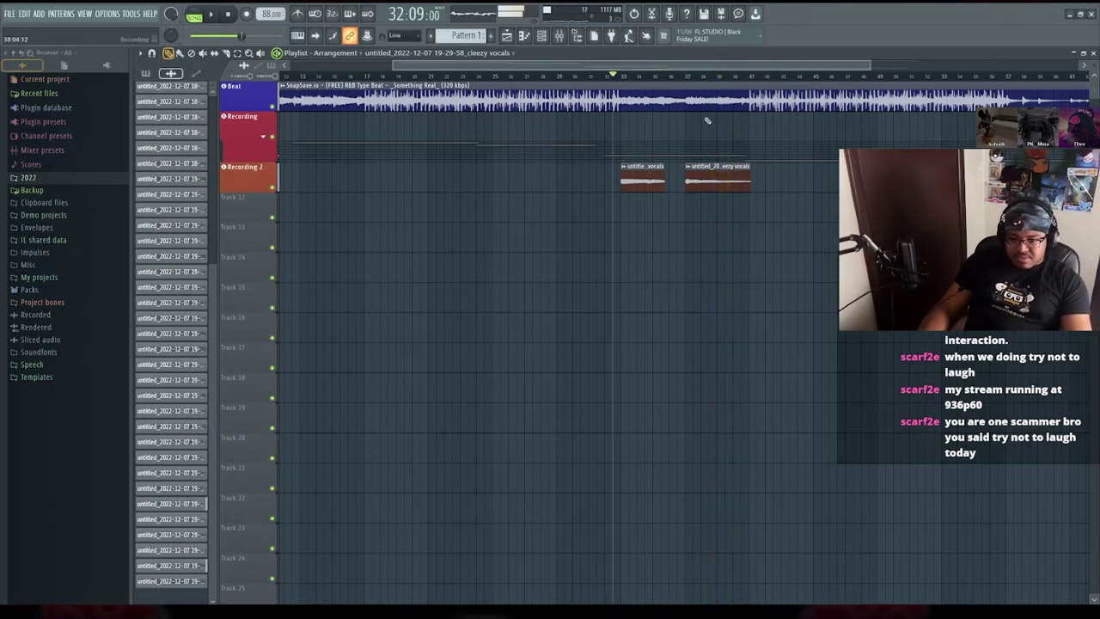
Review the ad-lib take on the Recording 2 track in playback and close the mixer window
left_click(563, 36)
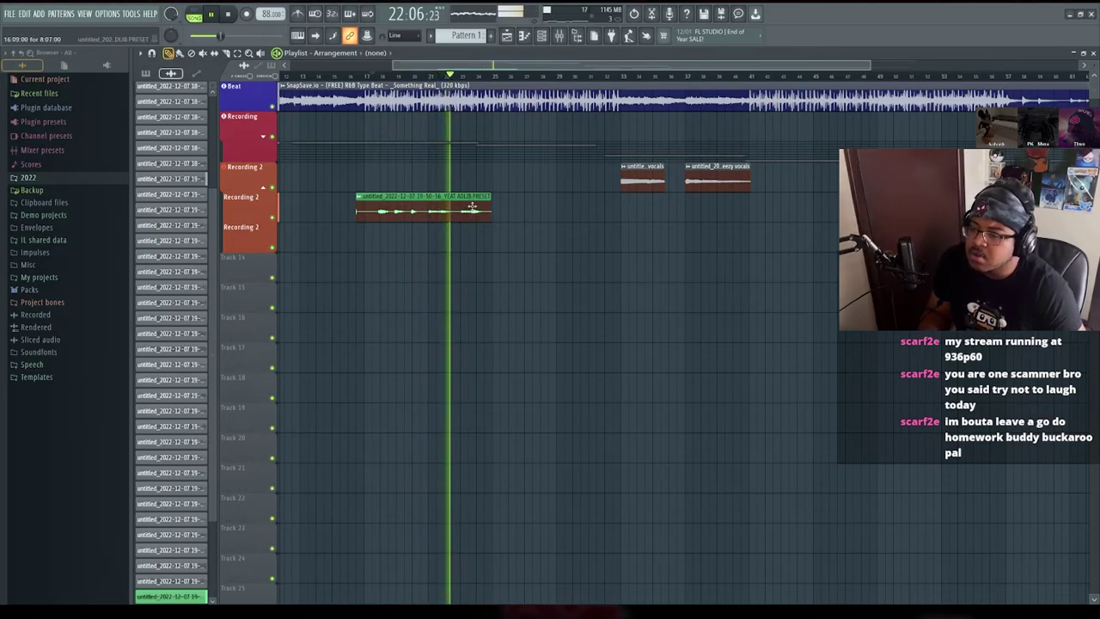
key("space")
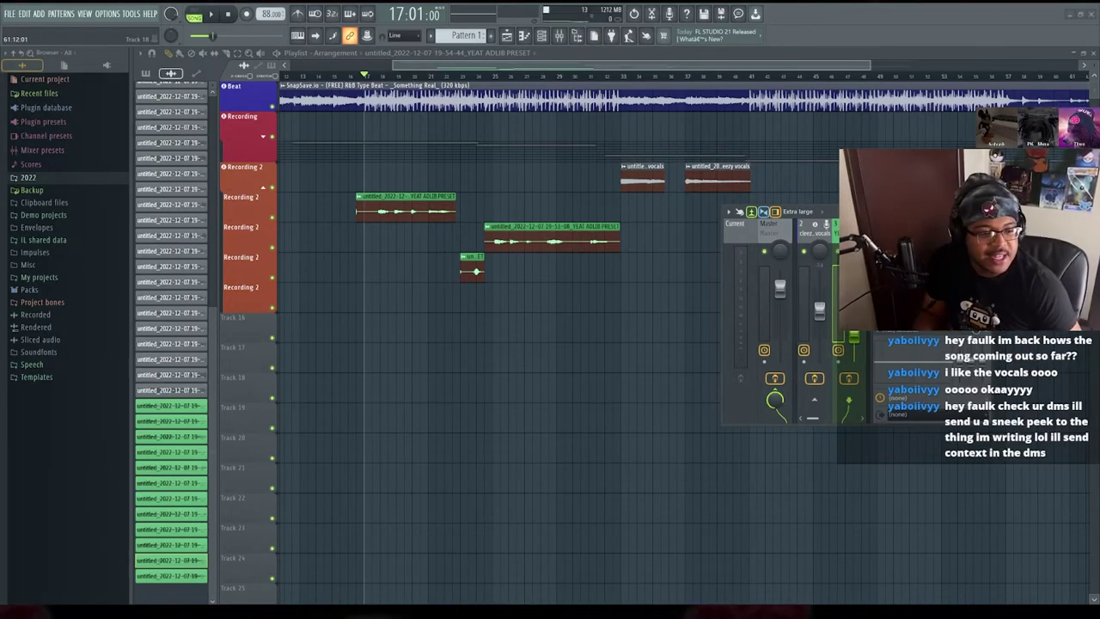
left_click(968, 212)
left_click(729, 211)
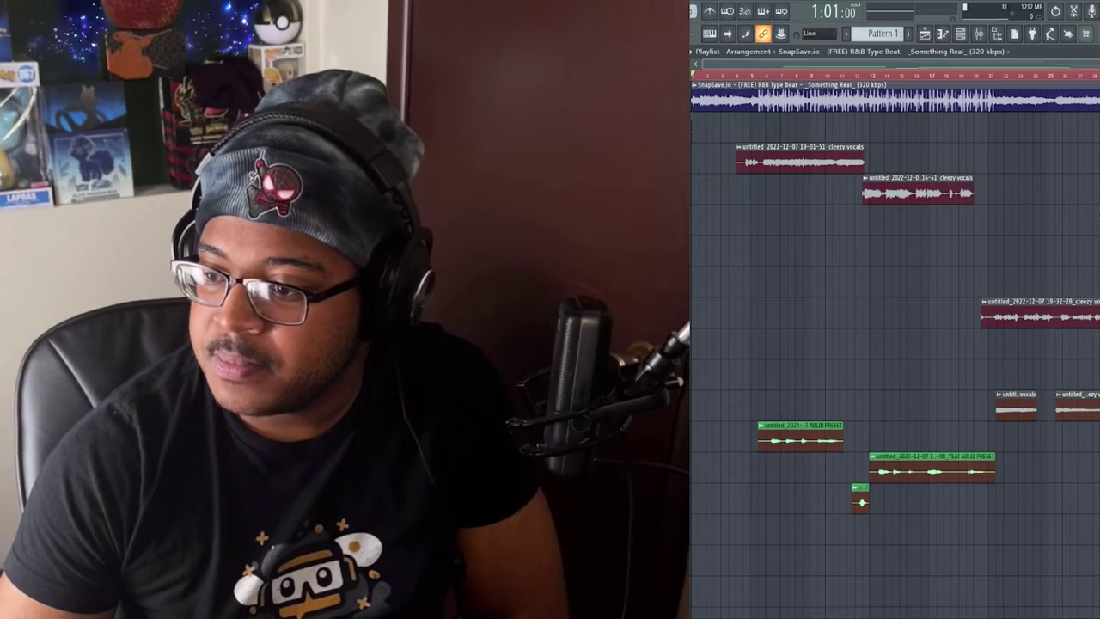
Play the full song from bar 1 with the beat, lead vocals and ad-libs, restarting it once
key("space")
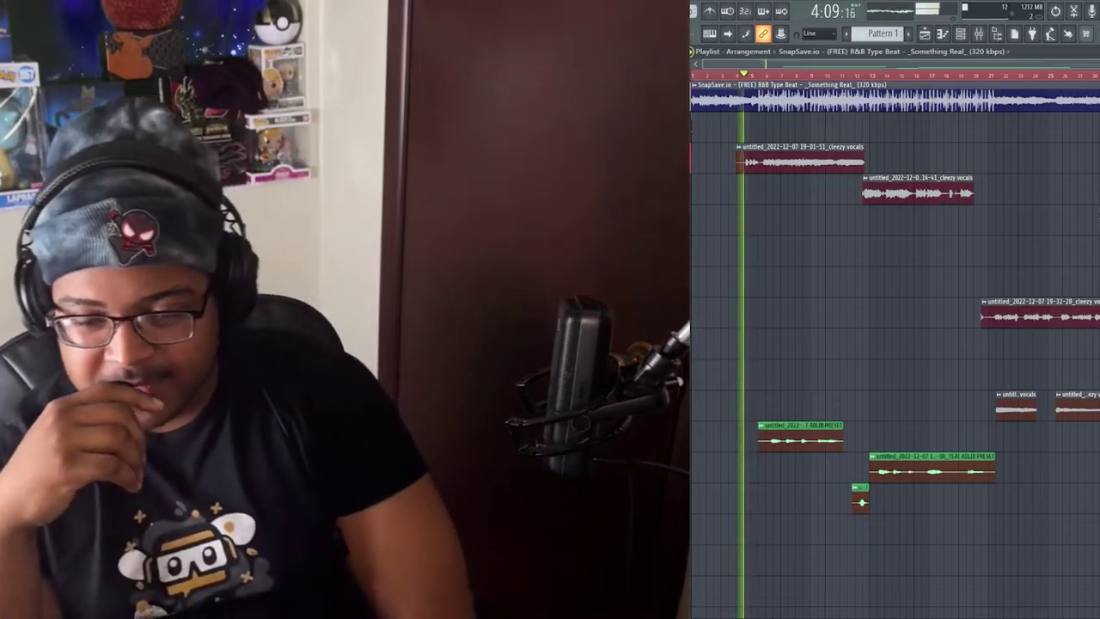
key("space")
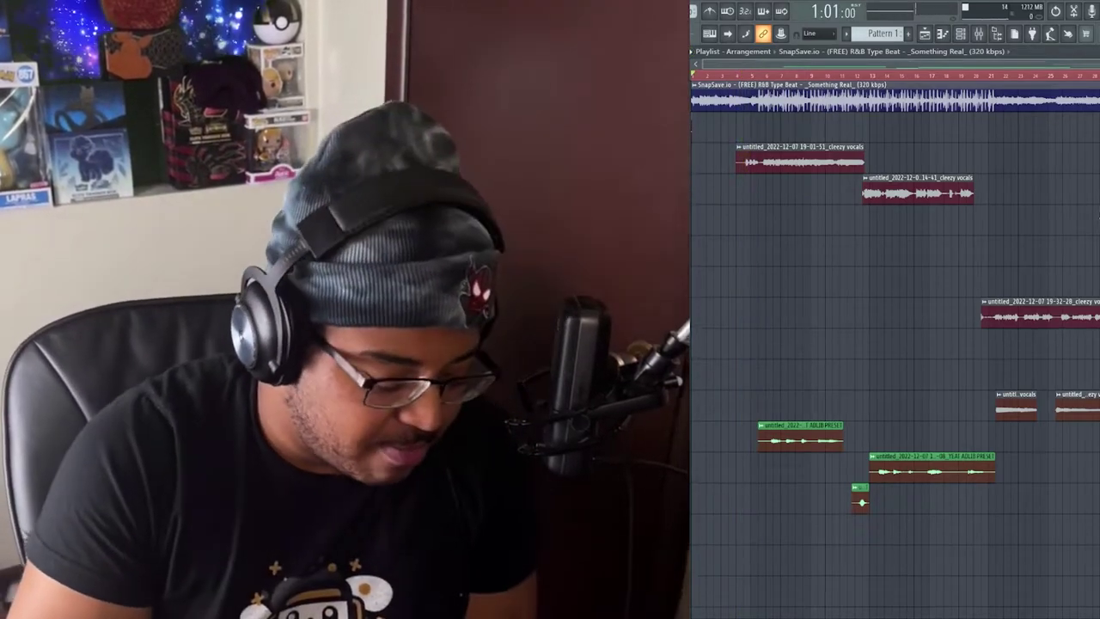
key("space")
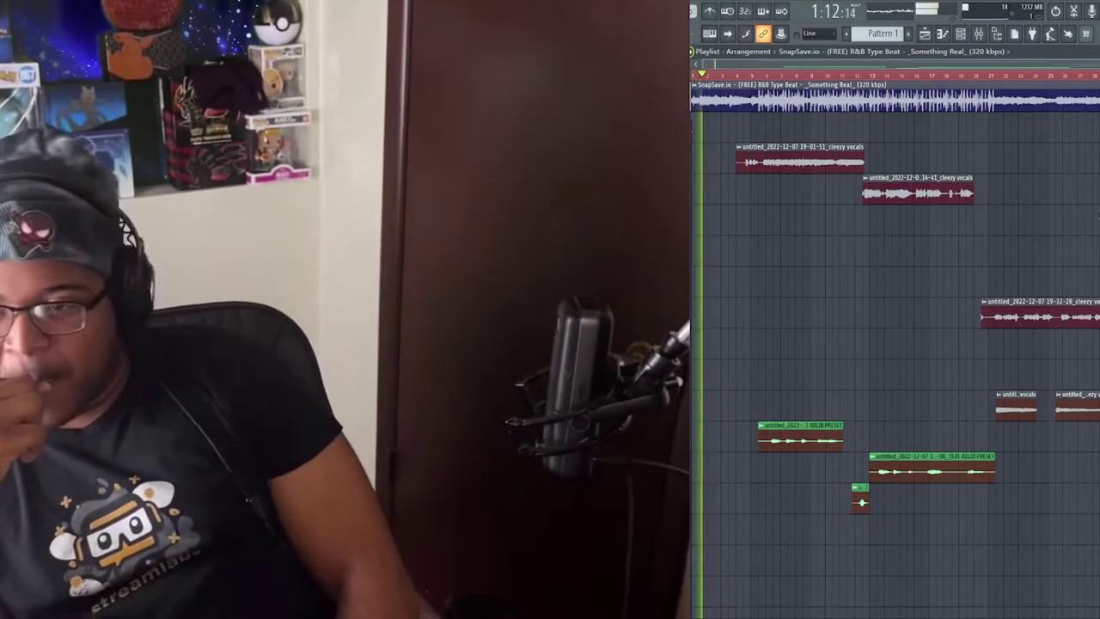